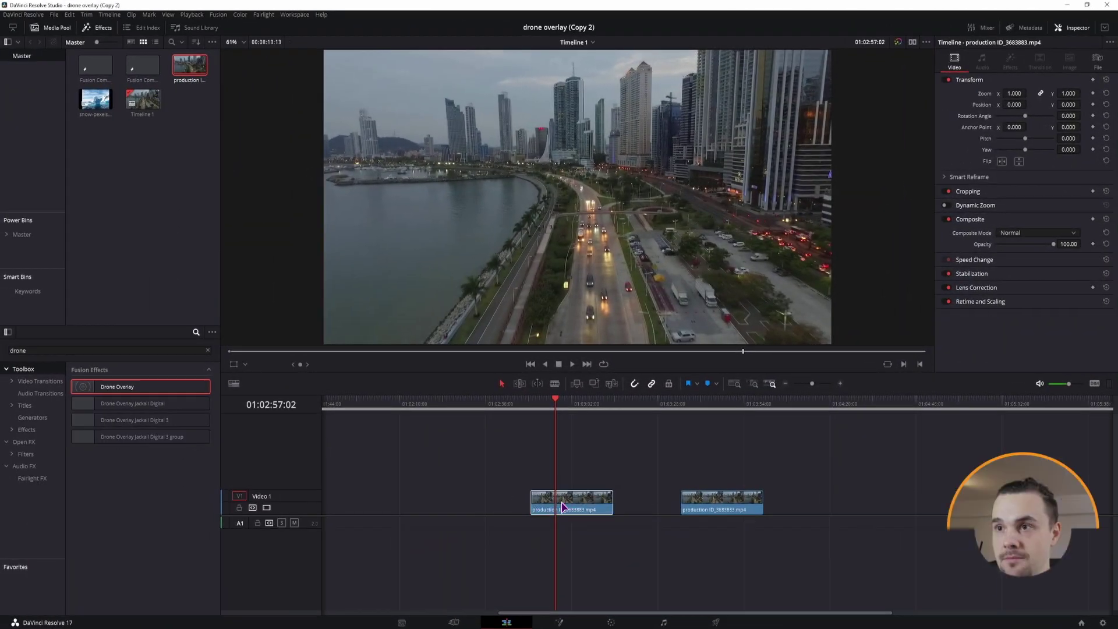
Move the first clip's Drone Overlay target left and down to Target Center 0.189, 0.368
{"action": "left_click", "coordinate": [563, 406]}
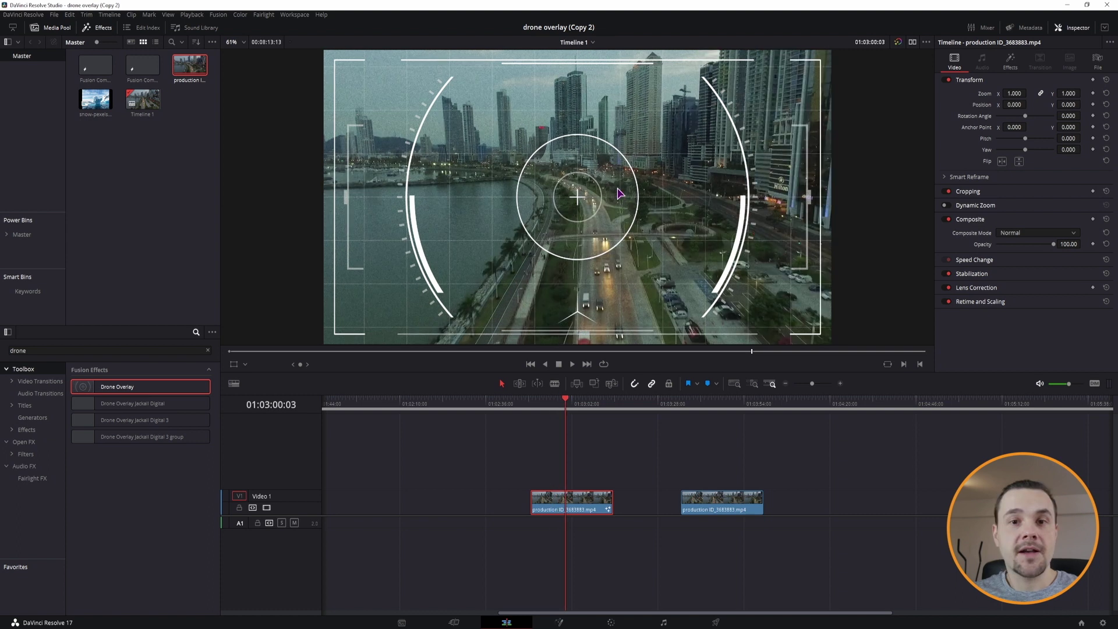
{"action": "left_click", "coordinate": [1005, 63]}
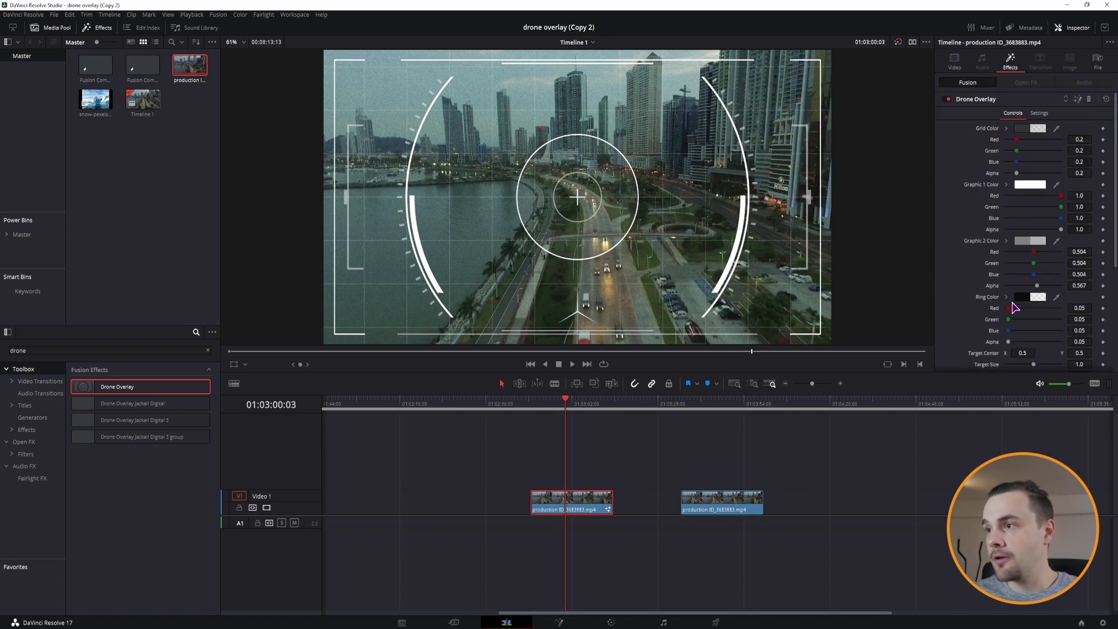
{"action": "scroll", "coordinate": [1024, 186], "scroll_direction": "down", "scroll_amount": 5}
{"action": "left_click_drag", "start_coordinate": [1024, 186], "coordinate": [990, 186]}
{"action": "left_click_drag", "start_coordinate": [1082, 185], "coordinate": [1067, 186]}
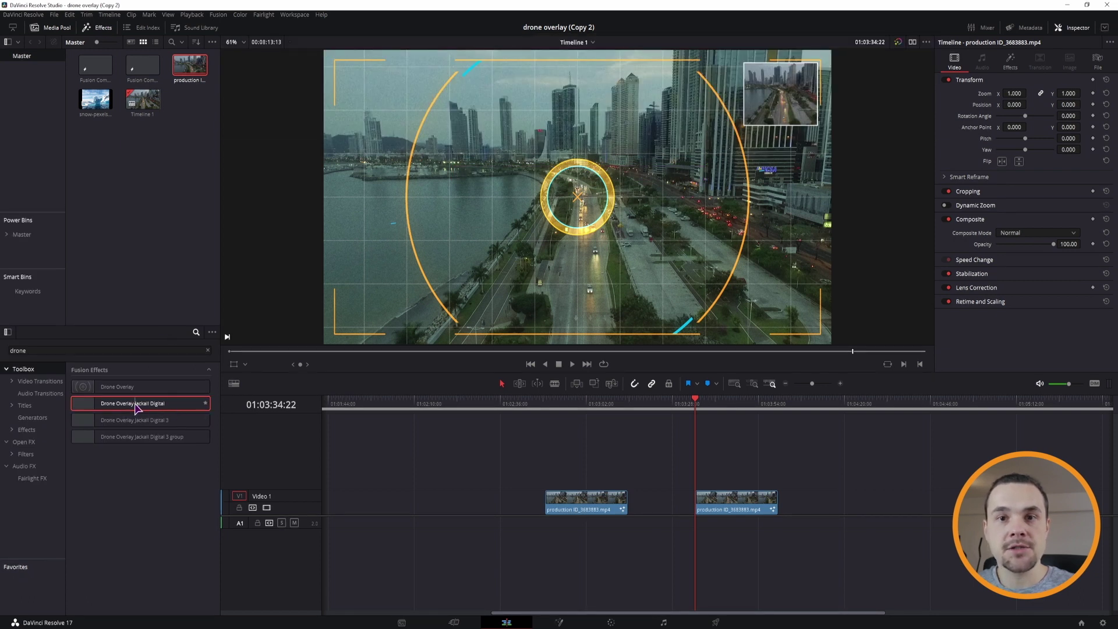
Apply Drone Overlay Jackall Digital to the second clip and select that clip
{"action": "left_click_drag", "start_coordinate": [133, 410], "coordinate": [445, 480]}
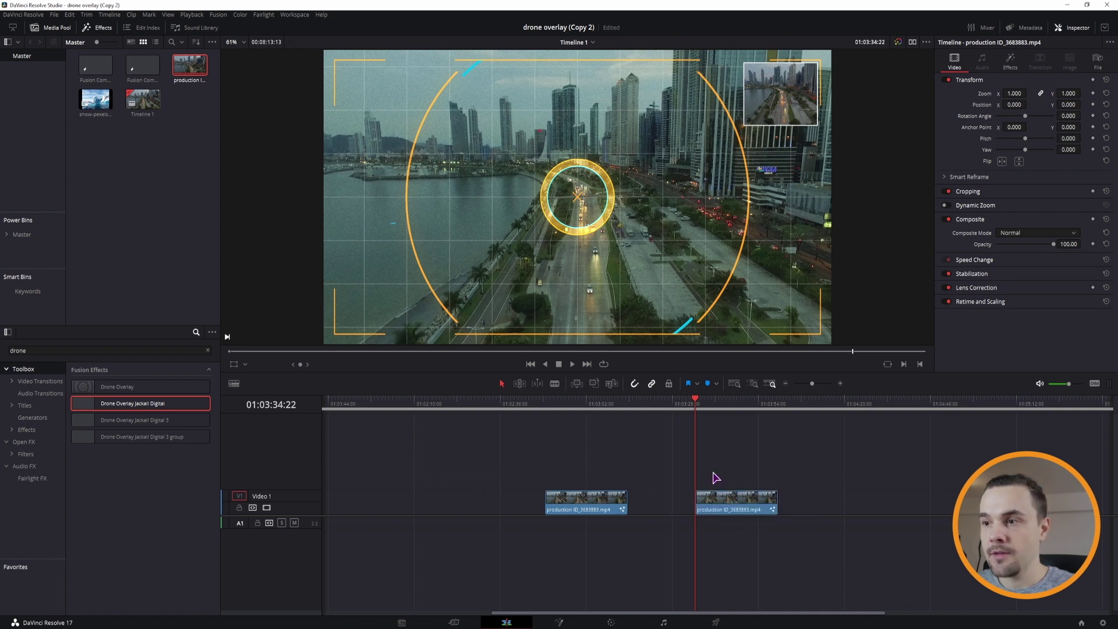
{"action": "left_click", "coordinate": [718, 499]}
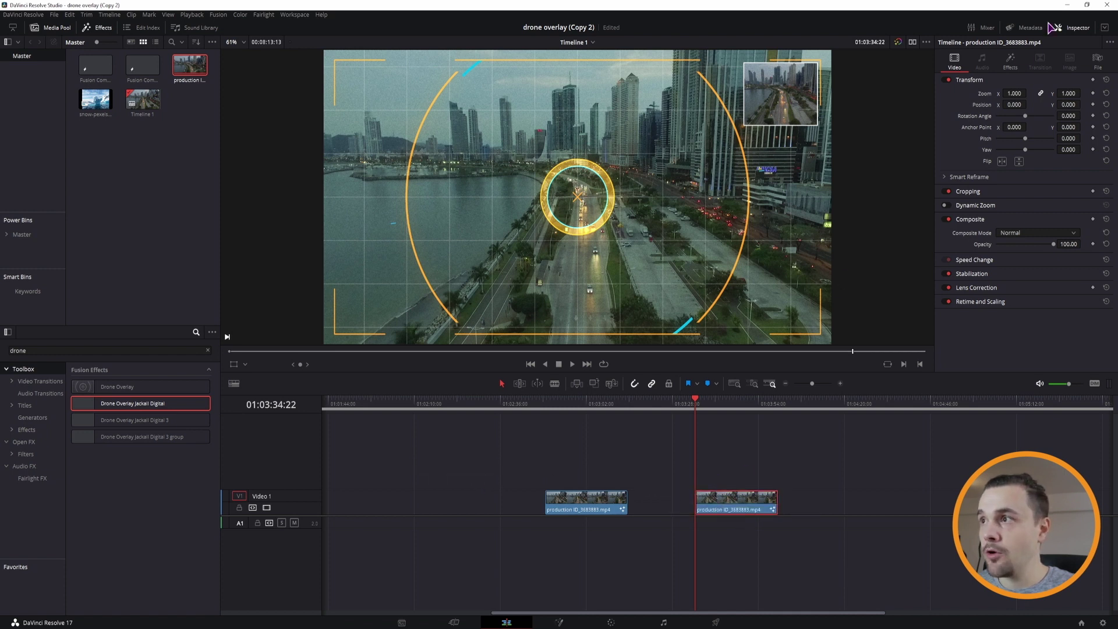
{"action": "left_click", "coordinate": [1074, 30]}
{"action": "left_click", "coordinate": [1074, 31]}
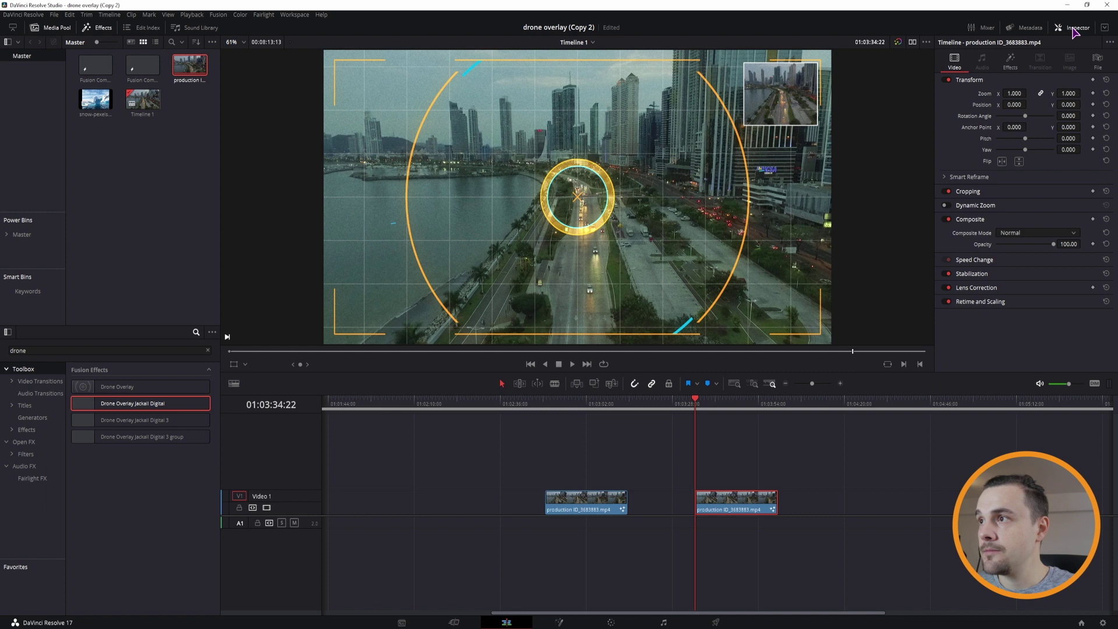
Show the Jackall Digital effect controls in the Inspector, starting at Target Position
{"action": "left_click", "coordinate": [1010, 61]}
{"action": "scroll", "coordinate": [961, 180], "scroll_direction": "down", "scroll_amount": 8}
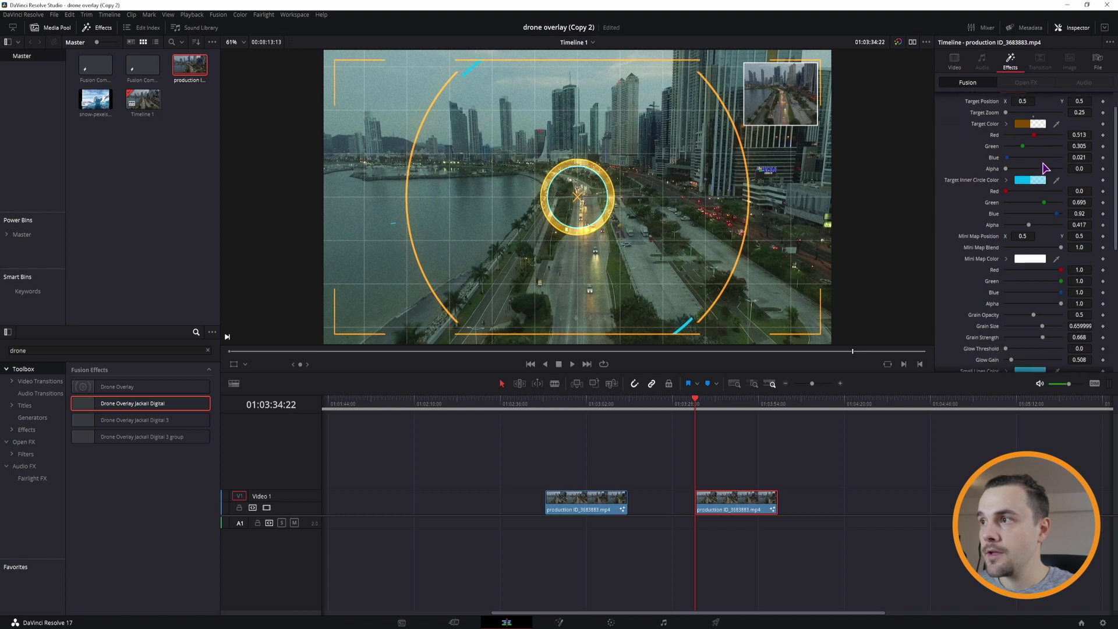
{"action": "scroll", "coordinate": [1016, 254], "scroll_direction": "up", "scroll_amount": 8}
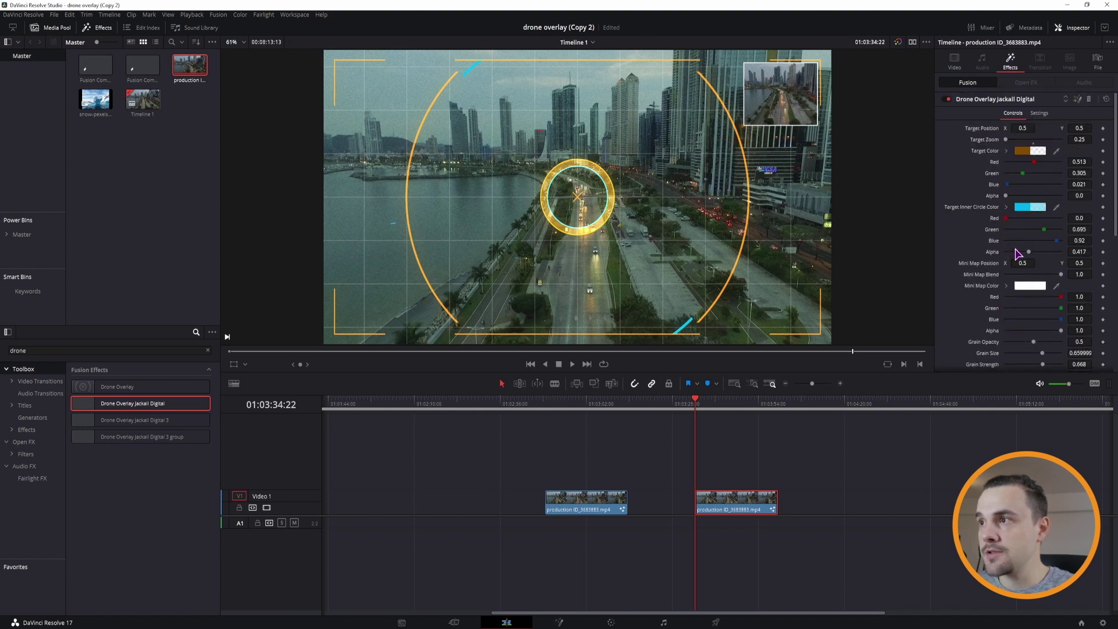
Place the target ring over the road at Target Position 0.522, 0.2, with Target Zoom 0.25
{"action": "left_click", "coordinate": [1027, 127]}
{"action": "type", "text": "0.477"}
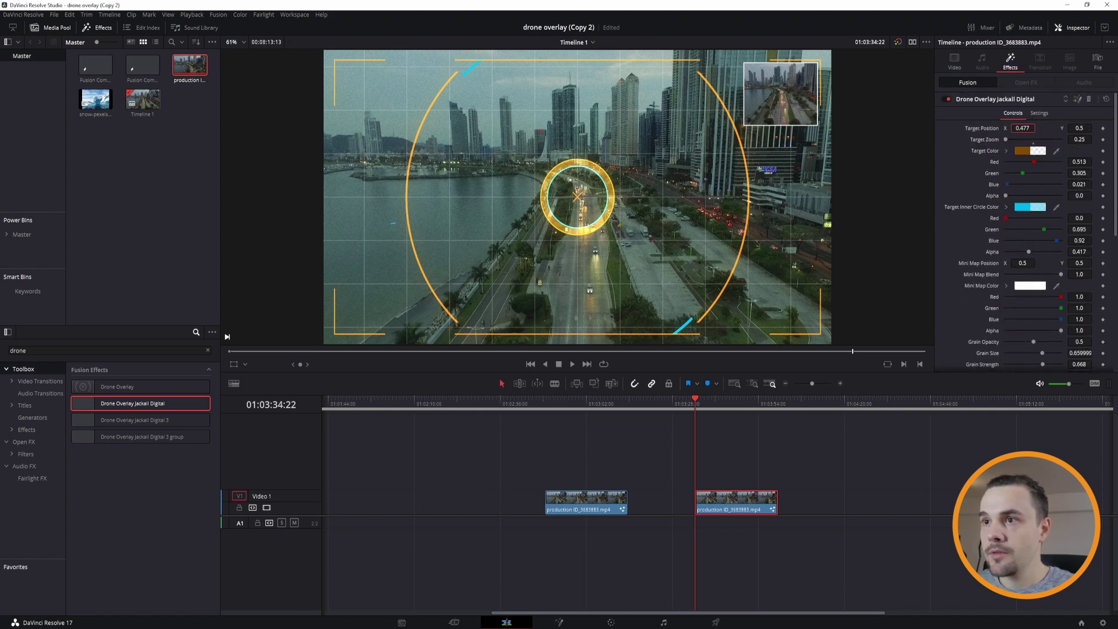
{"action": "mouse_move", "coordinate": [1023, 127]}
{"action": "left_mouse_down"}
{"action": "mouse_move", "coordinate": [1006, 128]}
{"action": "mouse_move", "coordinate": [1023, 128]}
{"action": "left_mouse_up"}
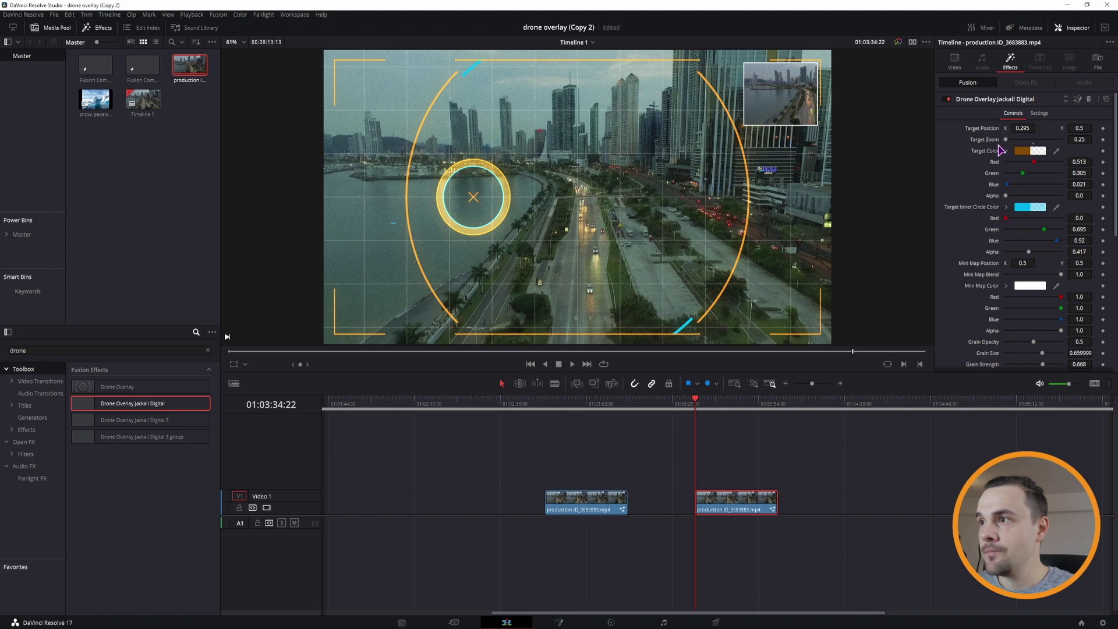
{"action": "double_click", "coordinate": [981, 128]}
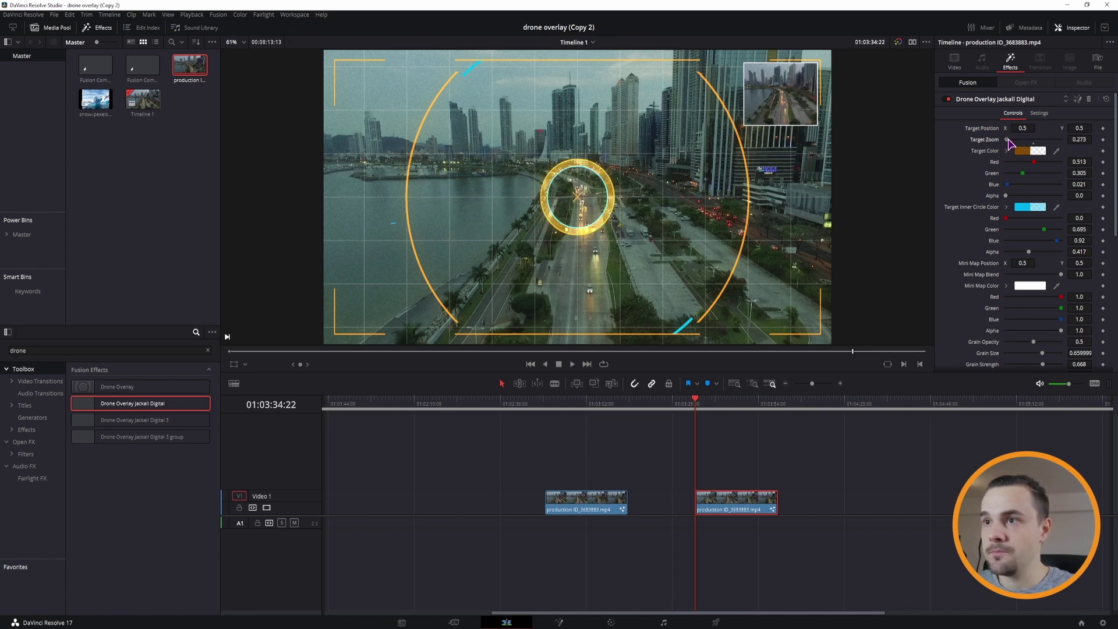
{"action": "left_click_drag", "start_coordinate": [1007, 140], "coordinate": [1065, 137]}
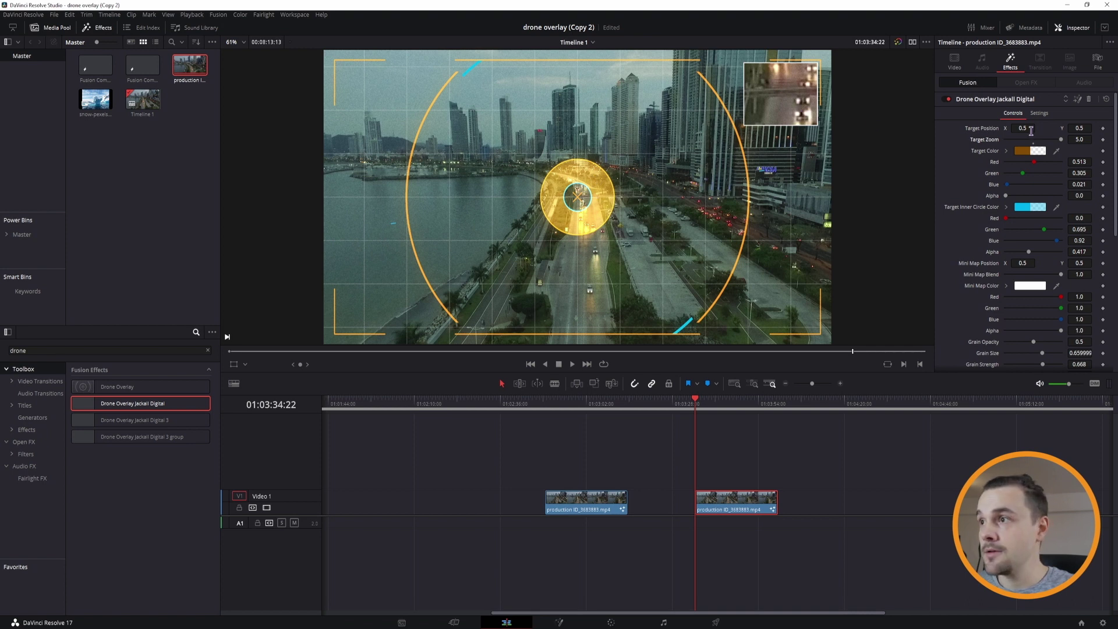
{"action": "left_click_drag", "start_coordinate": [1031, 130], "coordinate": [1007, 130]}
{"action": "left_click_drag", "start_coordinate": [1079, 129], "coordinate": [1006, 139]}
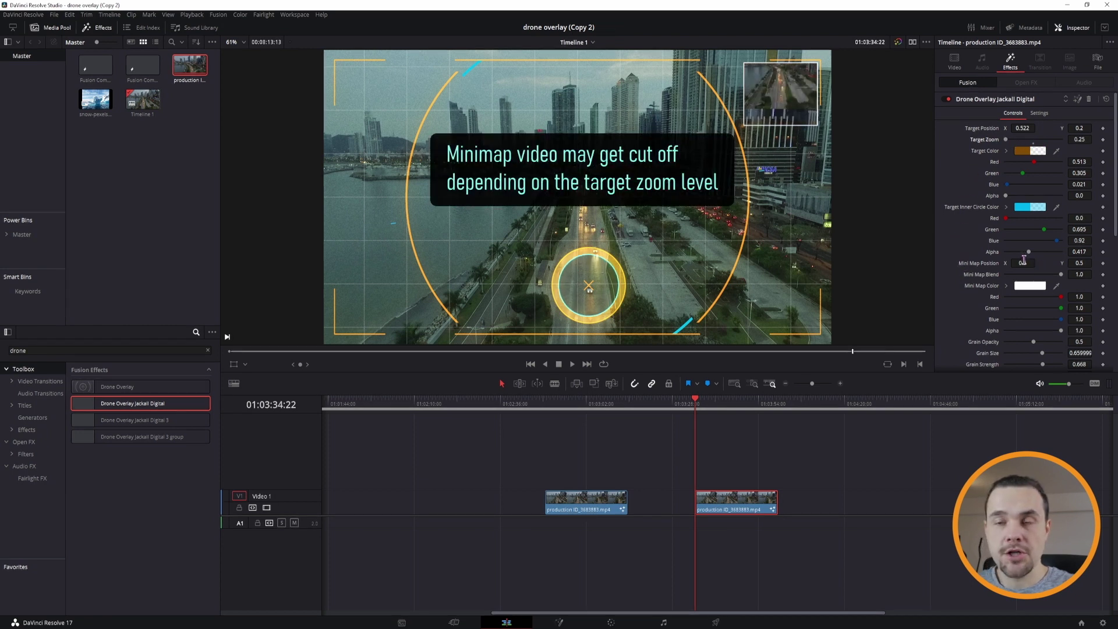
Reset the minimap's blend and position, then set Grain Opacity, Size and Strength to 0
{"action": "mouse_move", "coordinate": [1023, 261]}
{"action": "left_mouse_down"}
{"action": "mouse_move", "coordinate": [967, 262]}
{"action": "mouse_move", "coordinate": [1042, 263]}
{"action": "mouse_move", "coordinate": [1069, 287]}
{"action": "mouse_move", "coordinate": [1037, 277]}
{"action": "left_mouse_up"}
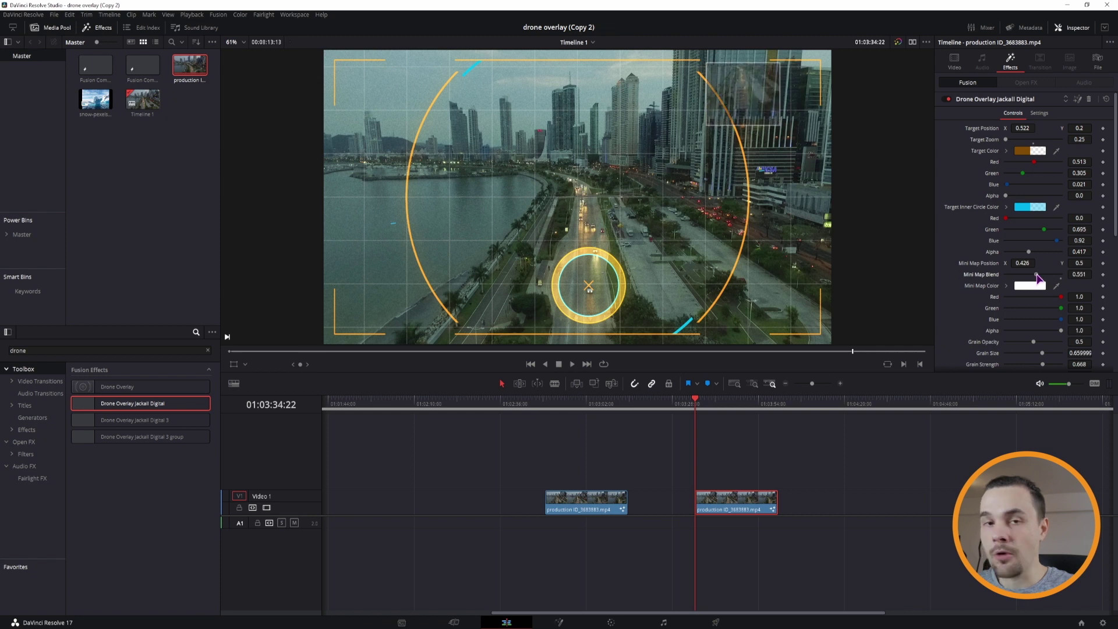
{"action": "double_click", "coordinate": [981, 263]}
{"action": "double_click", "coordinate": [981, 275]}
{"action": "scroll", "coordinate": [1035, 213], "scroll_direction": "down", "scroll_amount": 3}
{"action": "left_click_drag", "start_coordinate": [1034, 208], "coordinate": [985, 219]}
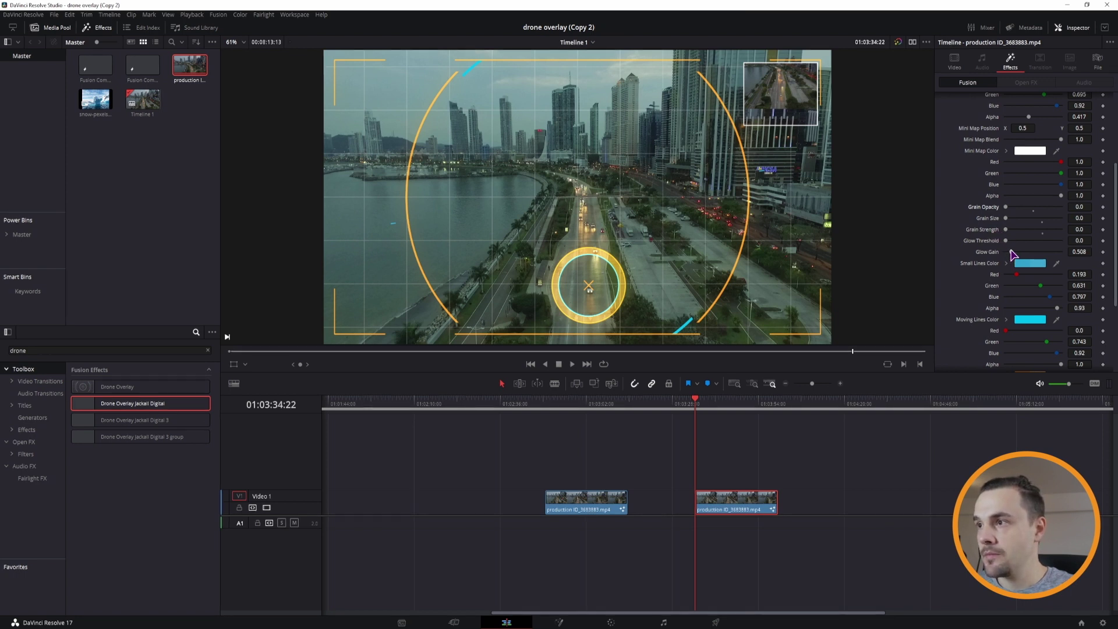
Set Glow Threshold 0.173 and Glow Gain 1.535, and shrink Grid Width Shape to 0.024
{"action": "left_click_drag", "start_coordinate": [1005, 241], "coordinate": [1022, 252]}
{"action": "scroll", "coordinate": [1023, 251], "scroll_direction": "down", "scroll_amount": 3}
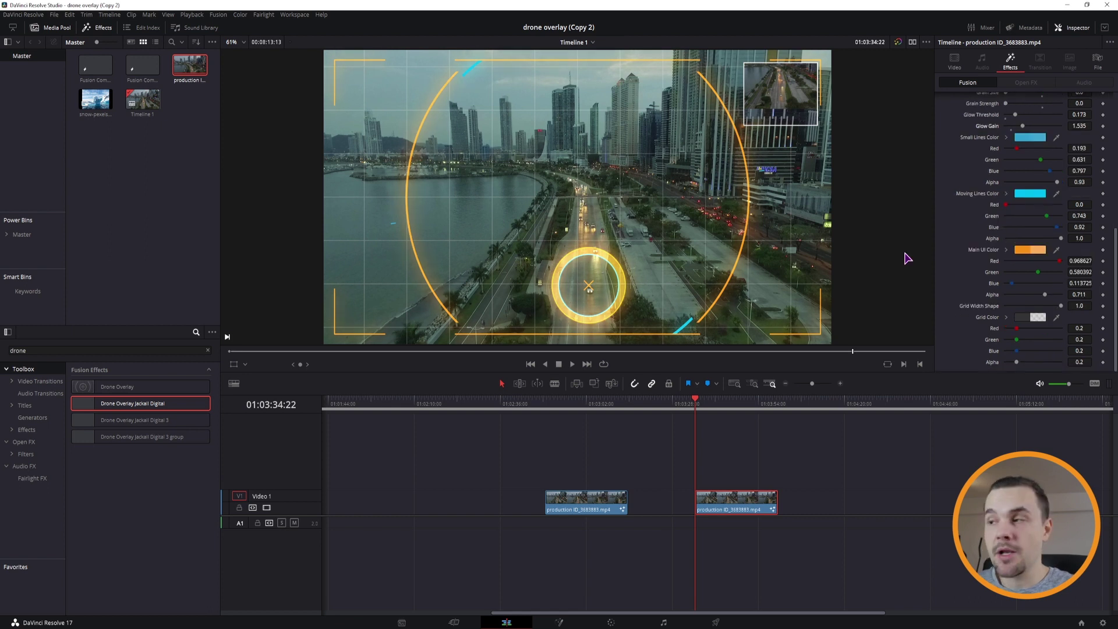
{"action": "left_click_drag", "start_coordinate": [1063, 309], "coordinate": [1012, 308]}
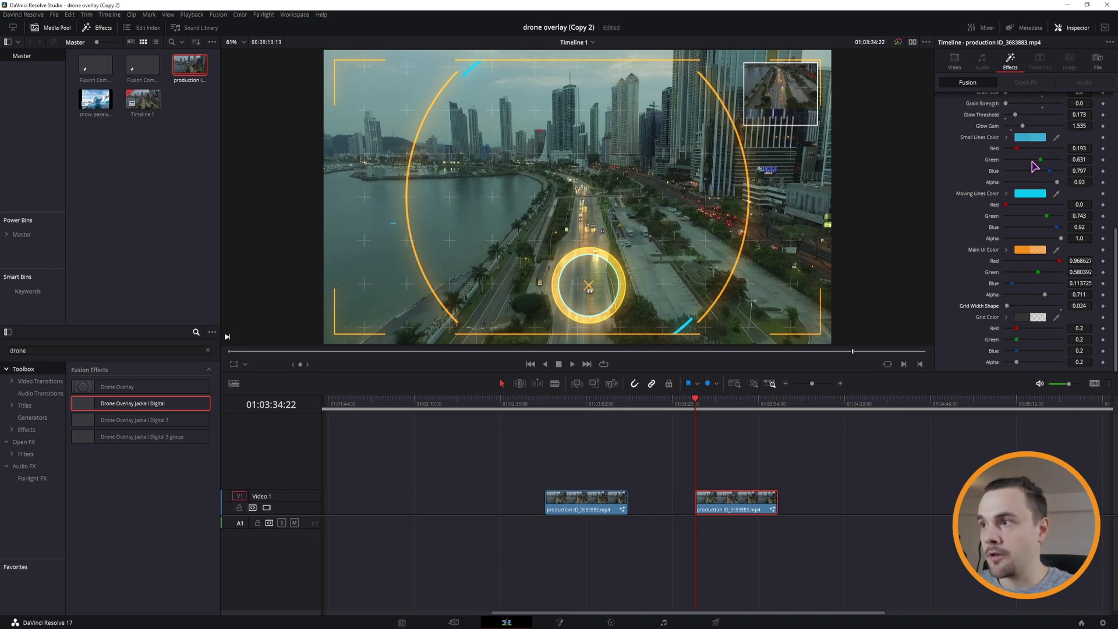
{"action": "scroll", "coordinate": [1041, 196], "scroll_direction": "up", "scroll_amount": 10}
{"action": "key", "text": "space"}
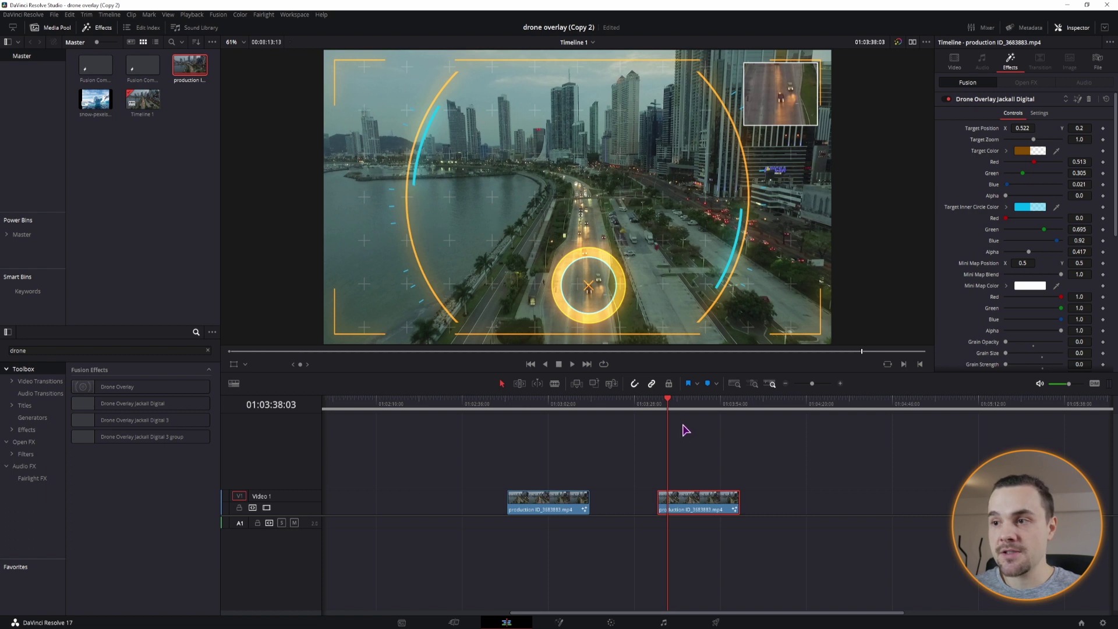
Drag the playhead further into the second clip
{"action": "left_click_drag", "start_coordinate": [670, 401], "coordinate": [704, 406]}
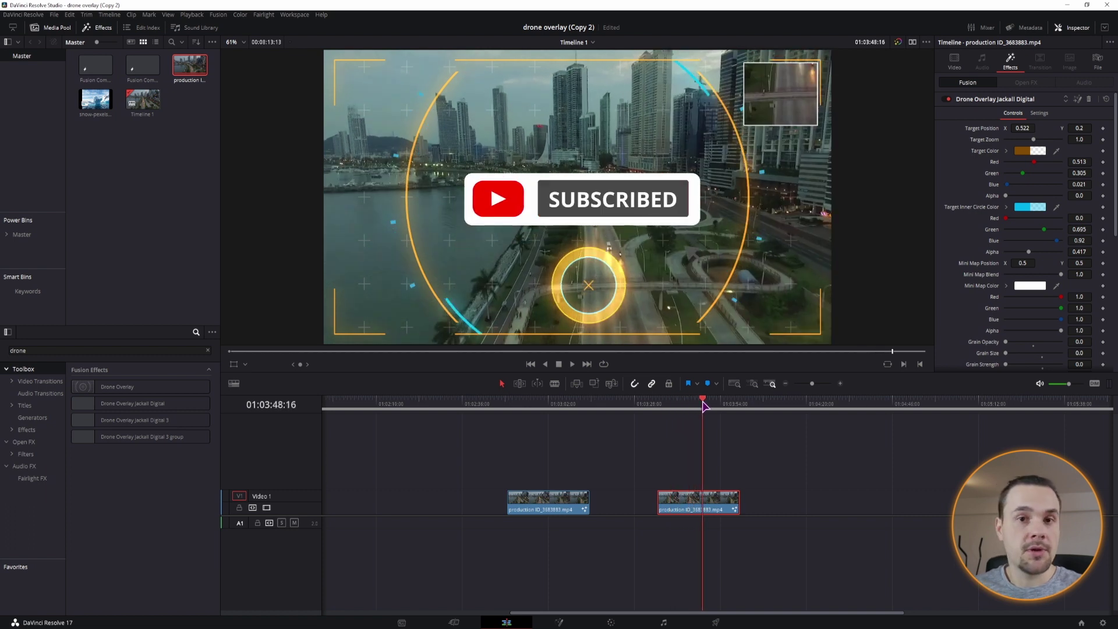
Advance the playhead to 01:03:50:22 to preview the HUD over the city
{"action": "left_click_drag", "start_coordinate": [704, 406], "coordinate": [711, 406]}
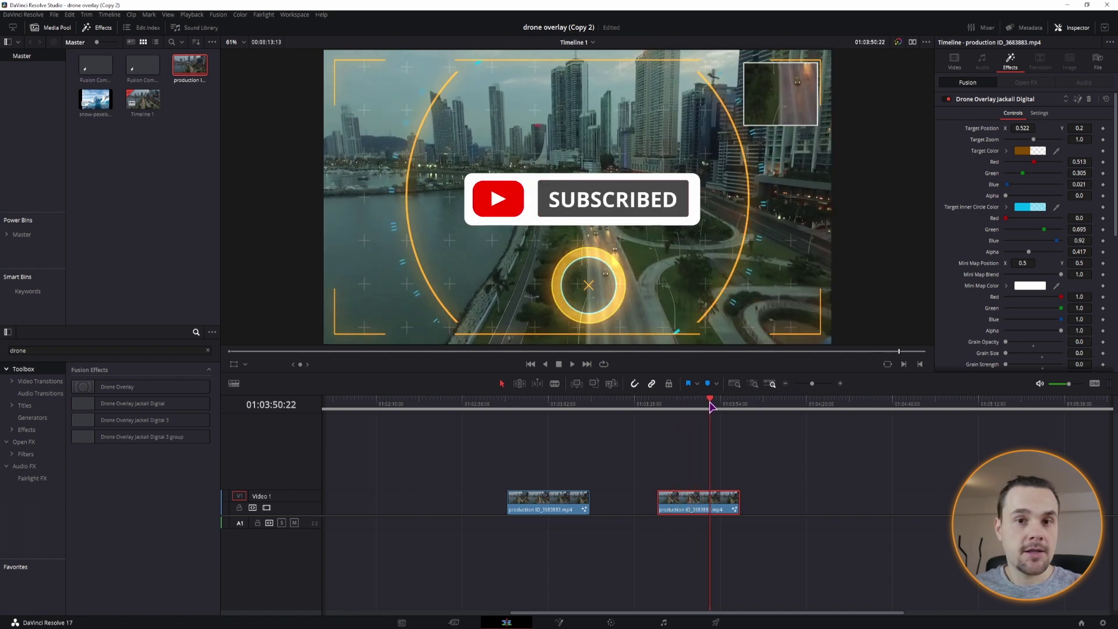